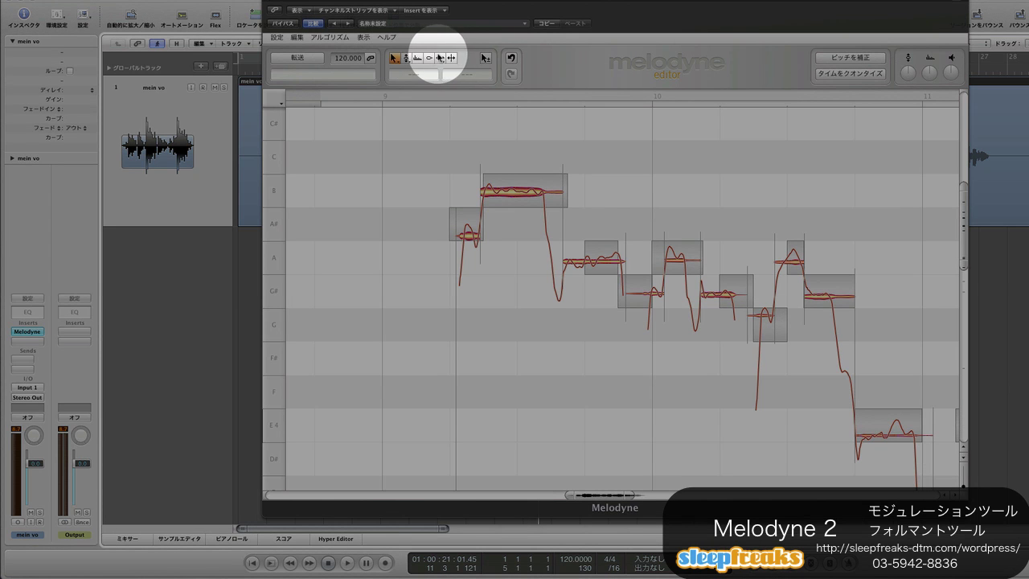
click(429, 58)
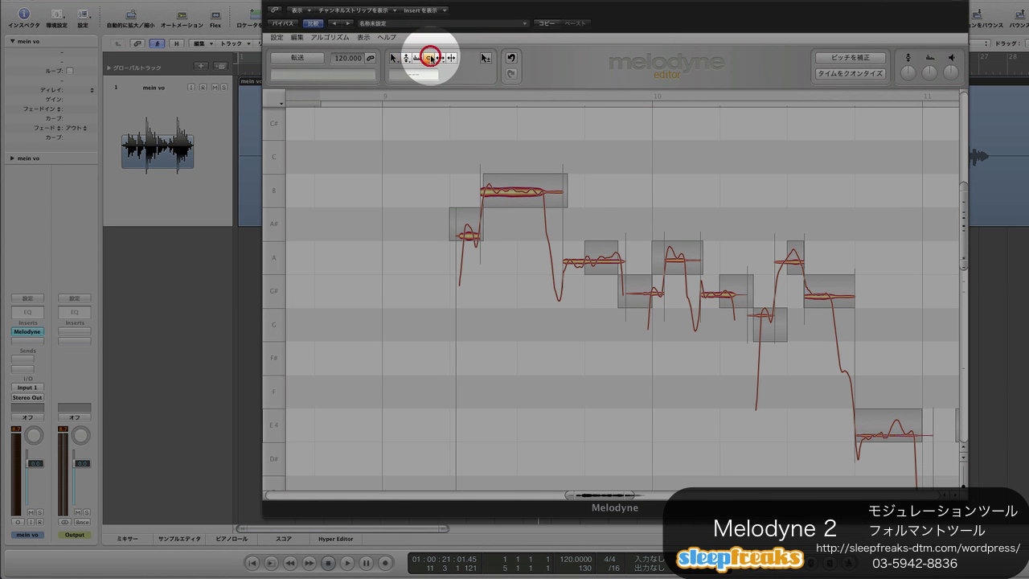
click(453, 58)
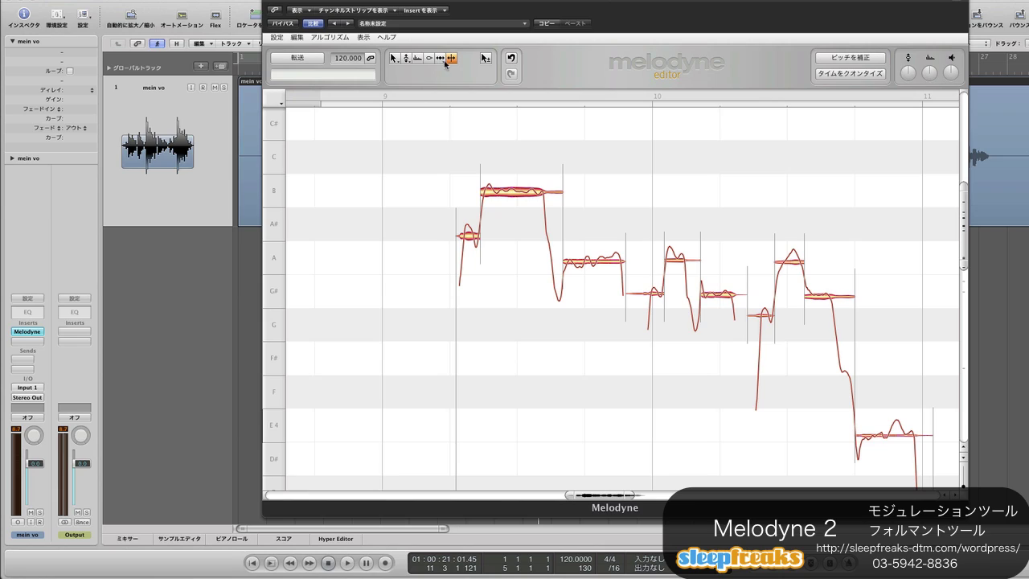
Exaggerate the long B note's pitch wave to about 364% with the Pitch Modulation tool and play the phrase back
click(407, 59)
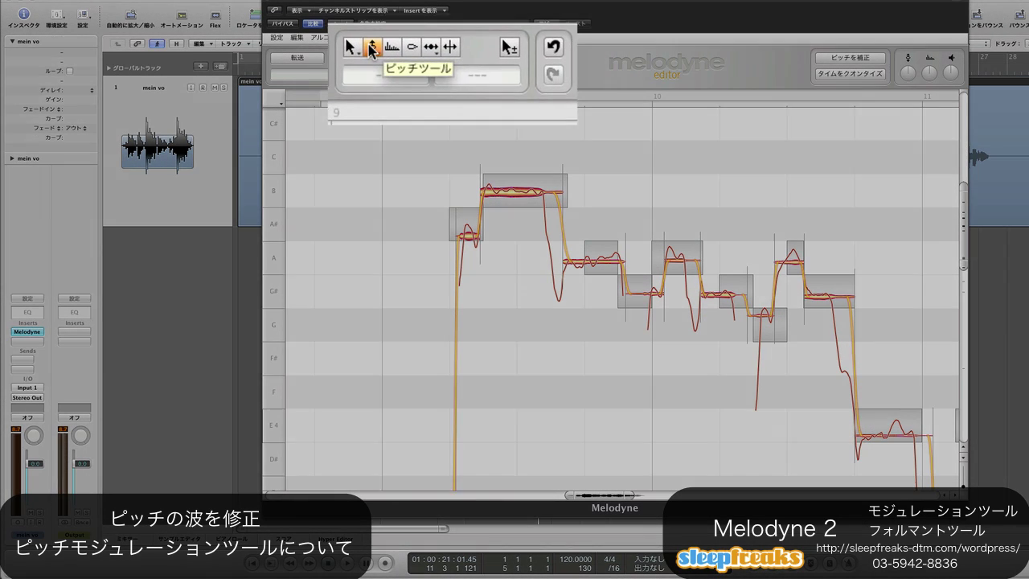
drag(372, 50, 356, 79)
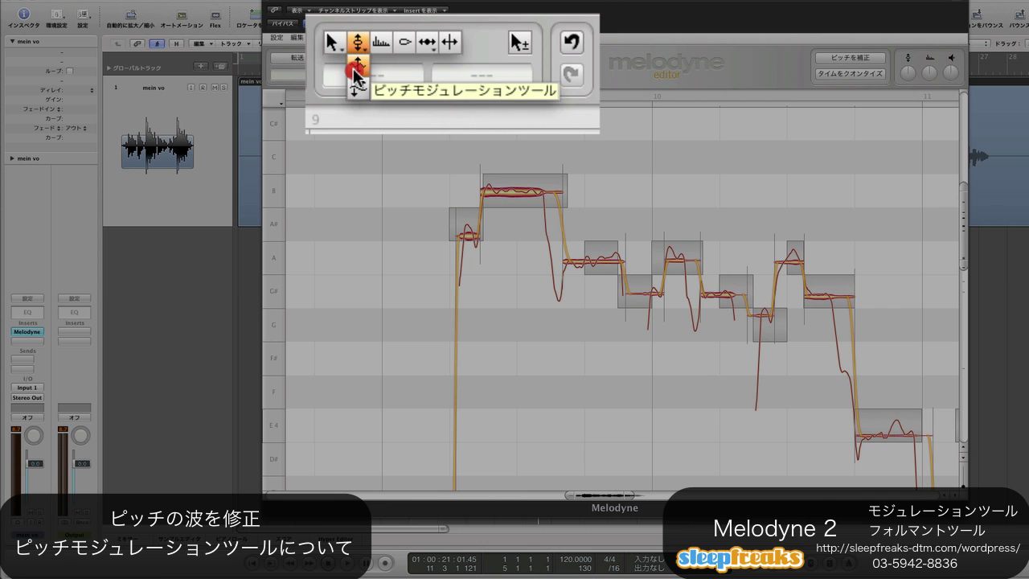
drag(356, 79, 356, 78)
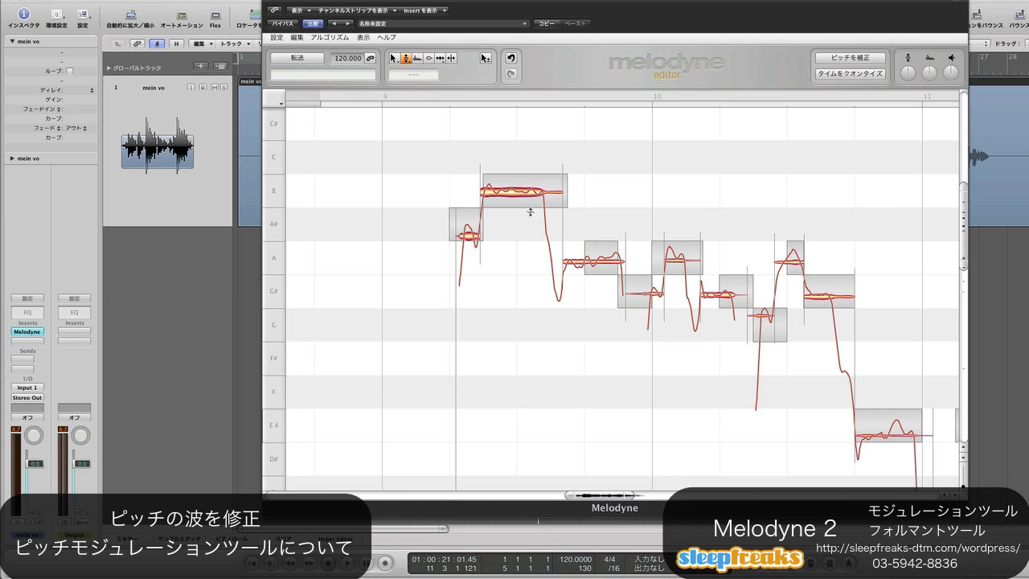
drag(488, 189, 521, 129)
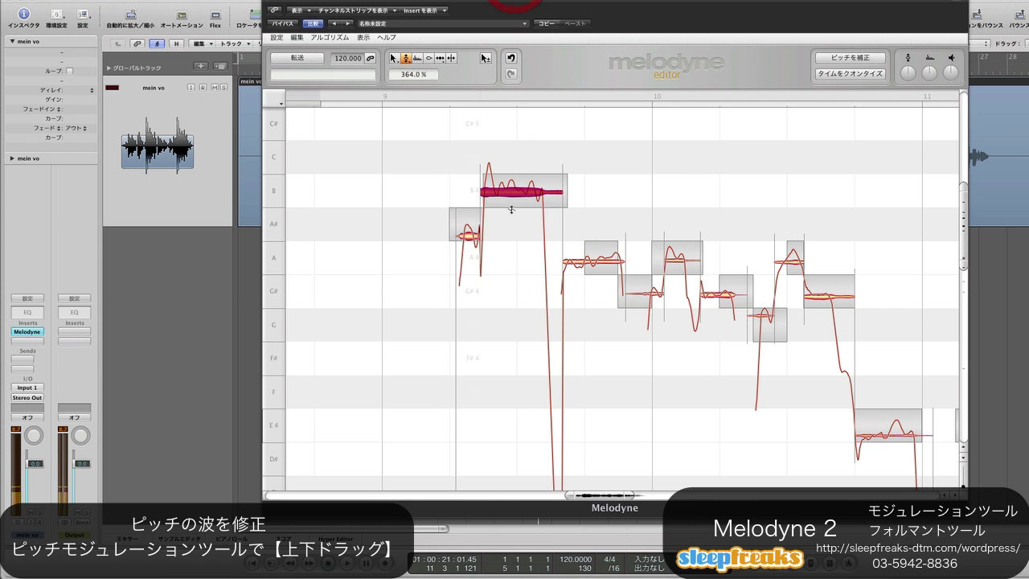
double_click(402, 134)
click(402, 134)
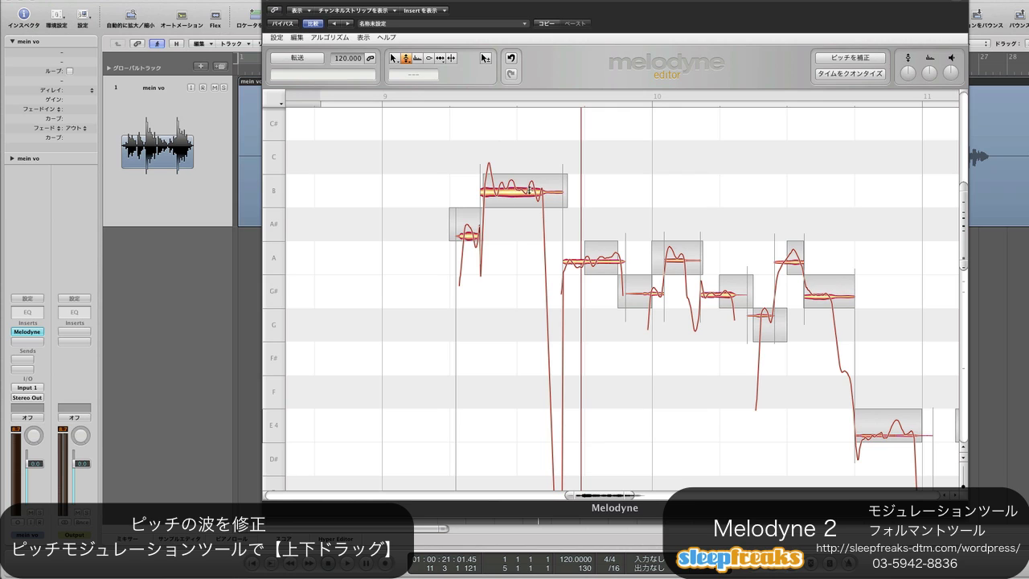
Reduce the long B note's pitch modulation until its pitch curve is nearly flat, and play the phrase back
drag(528, 190, 519, 272)
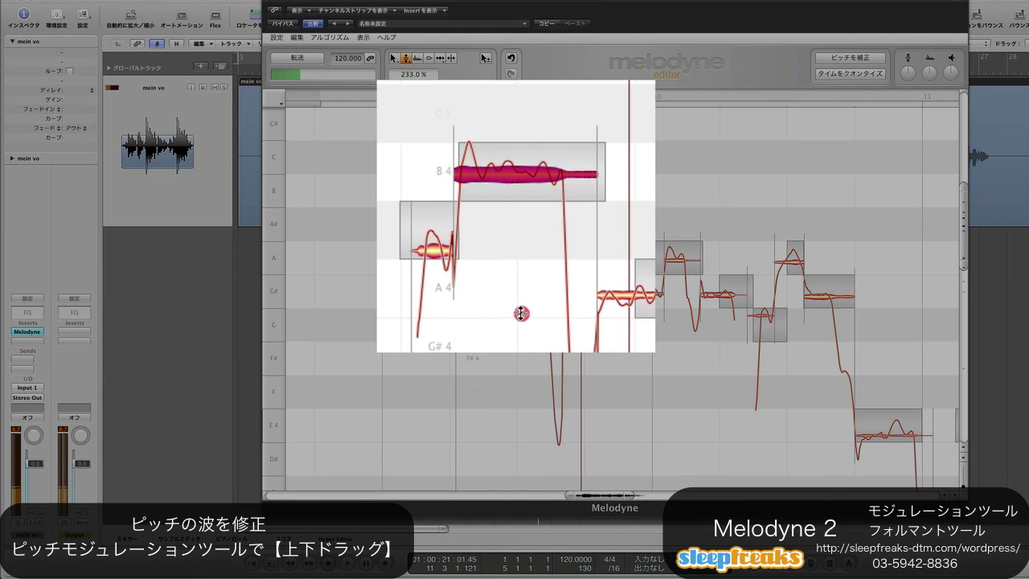
drag(521, 313, 517, 384)
click(327, 157)
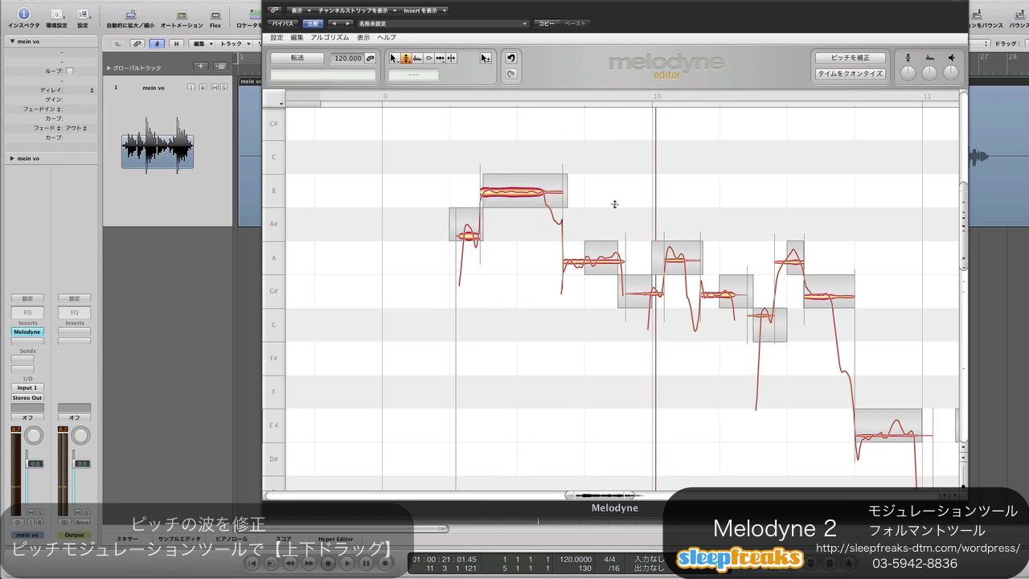
Flatten the long B note's pitch wave by setting its pitch modulation to 1%
click(469, 205)
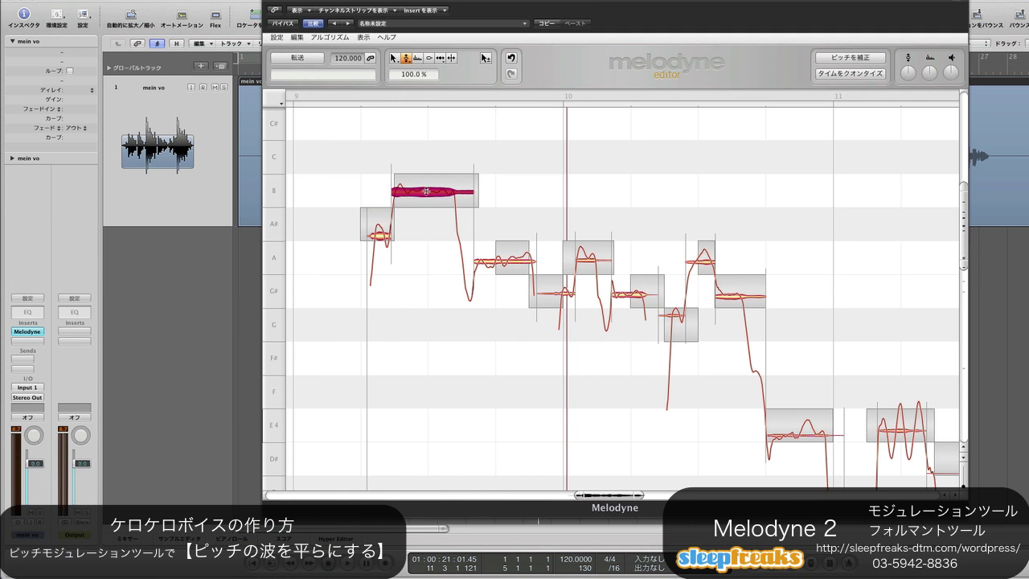
drag(411, 77, 411, 134)
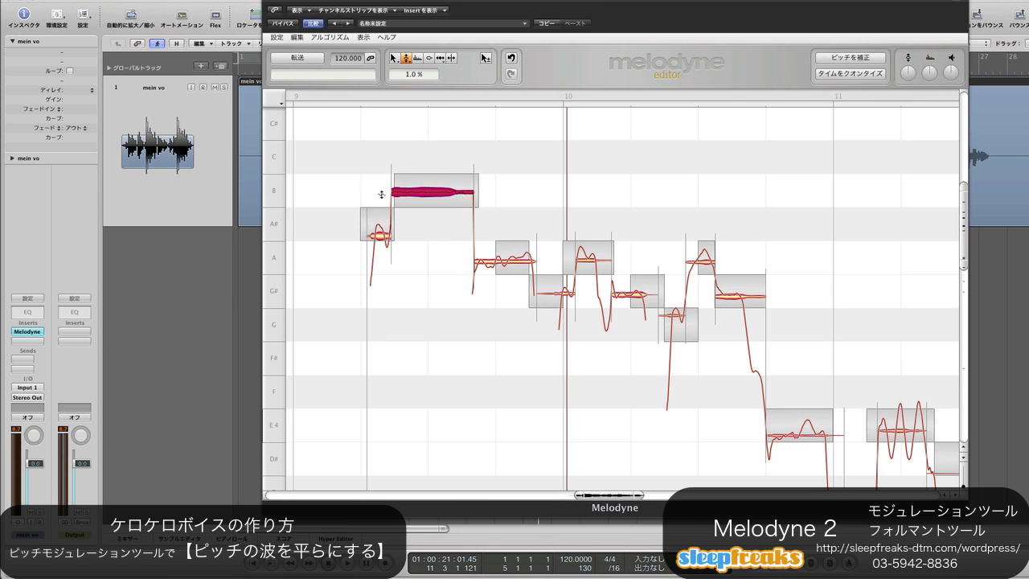
Select all the notes of the phrase and flatten their pitch modulation together
drag(349, 178, 448, 408)
scroll(442, 407, left, 5)
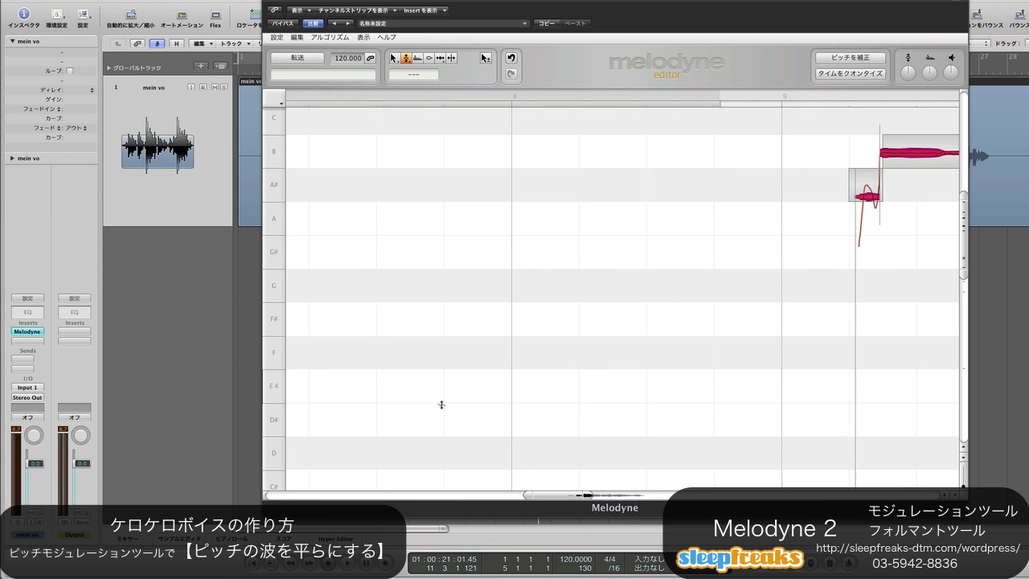
drag(662, 221, 659, 280)
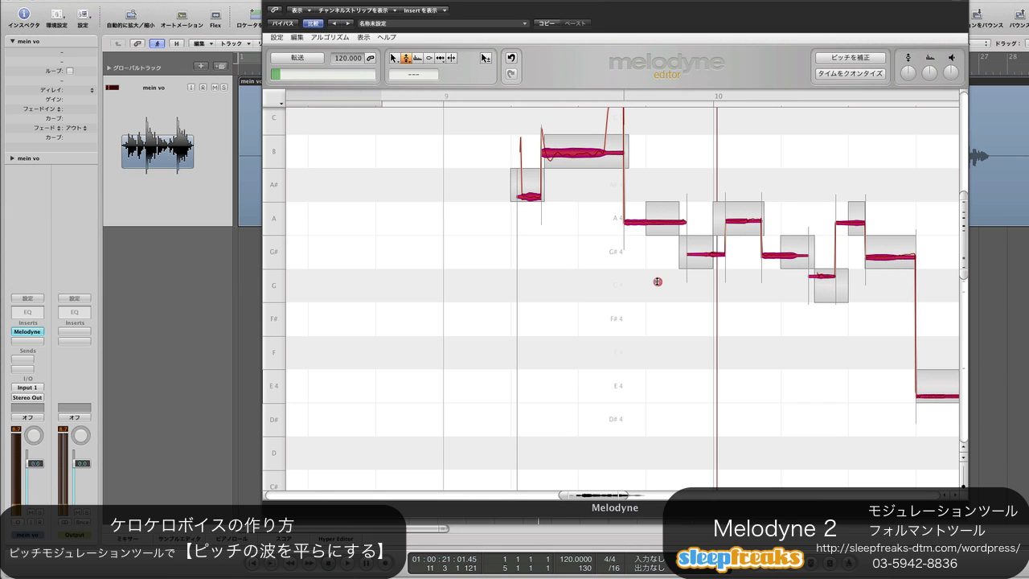
click(658, 282)
Readjust the pitch modulation of the long B note alone to about 8%
drag(581, 152, 592, 86)
scroll(585, 395, right, 5)
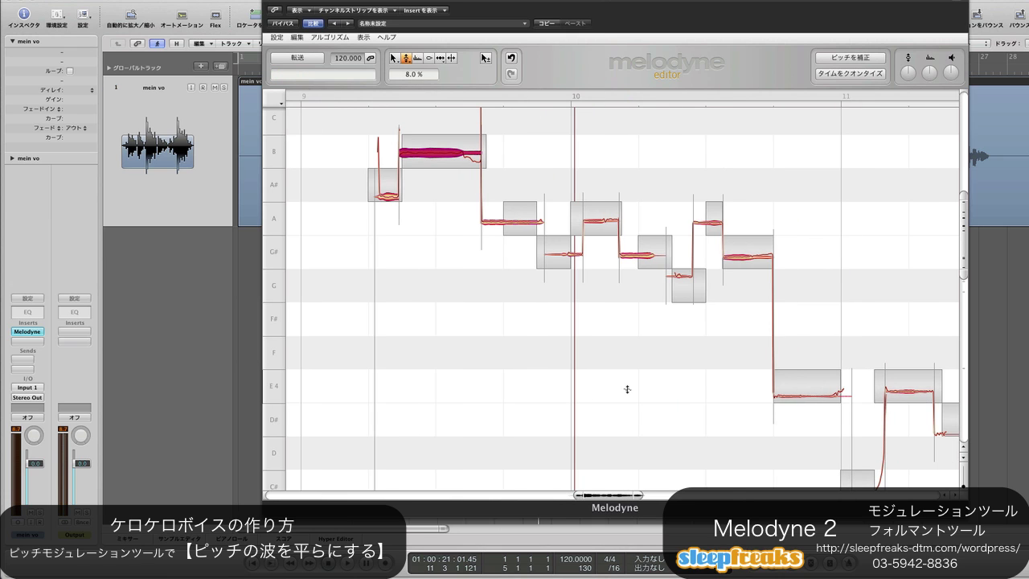
scroll(627, 389, right, 3)
scroll(627, 389, left, 4)
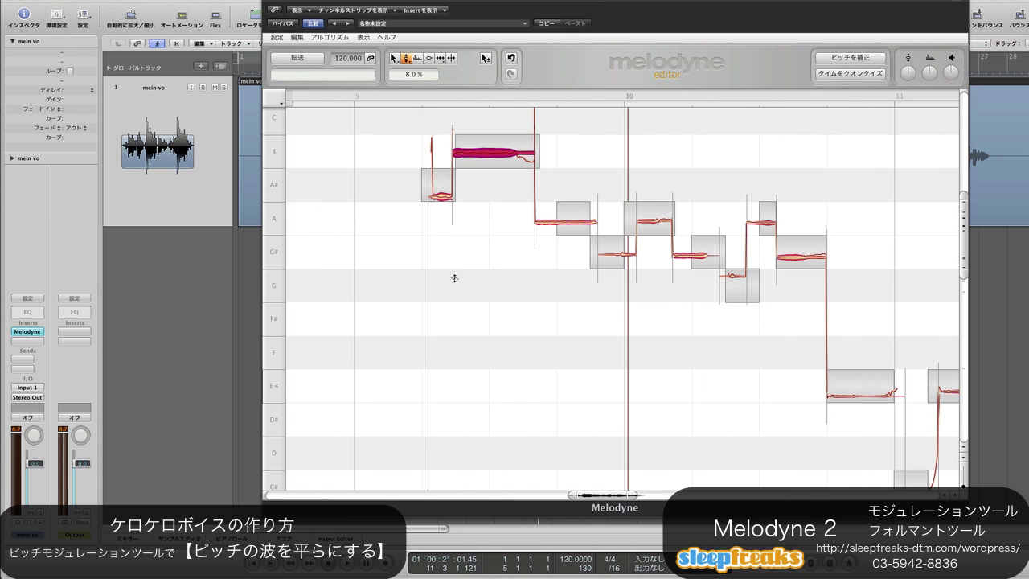
Play back the flattened phrase from just before its first note to hear the robotic voice effect
click(326, 224)
key(space)
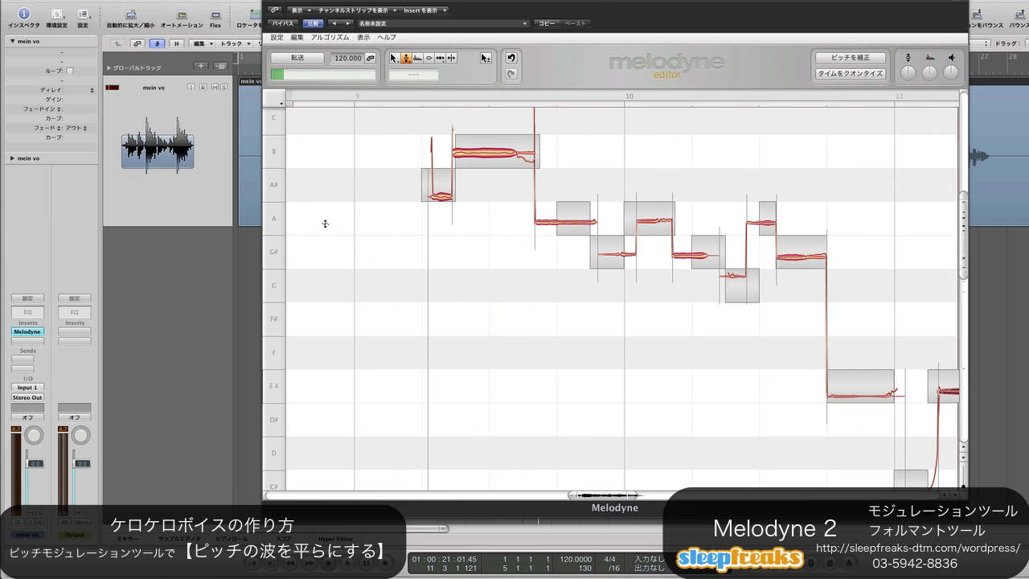
click(325, 223)
key(space)
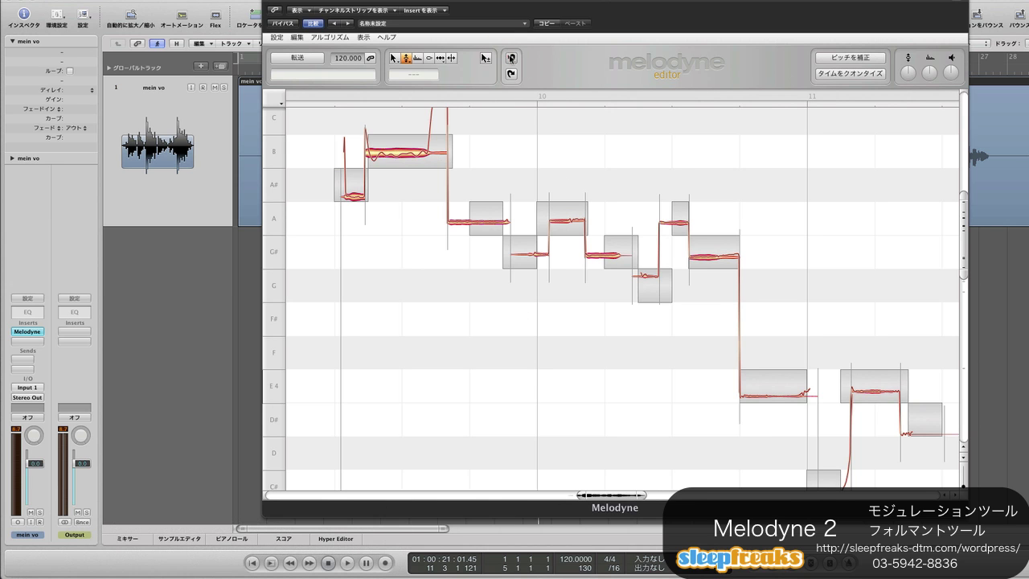
Undo the pitch flattening and change the long B note's pitch drift with the Pitch Drift tool
click(510, 58)
drag(407, 60, 405, 85)
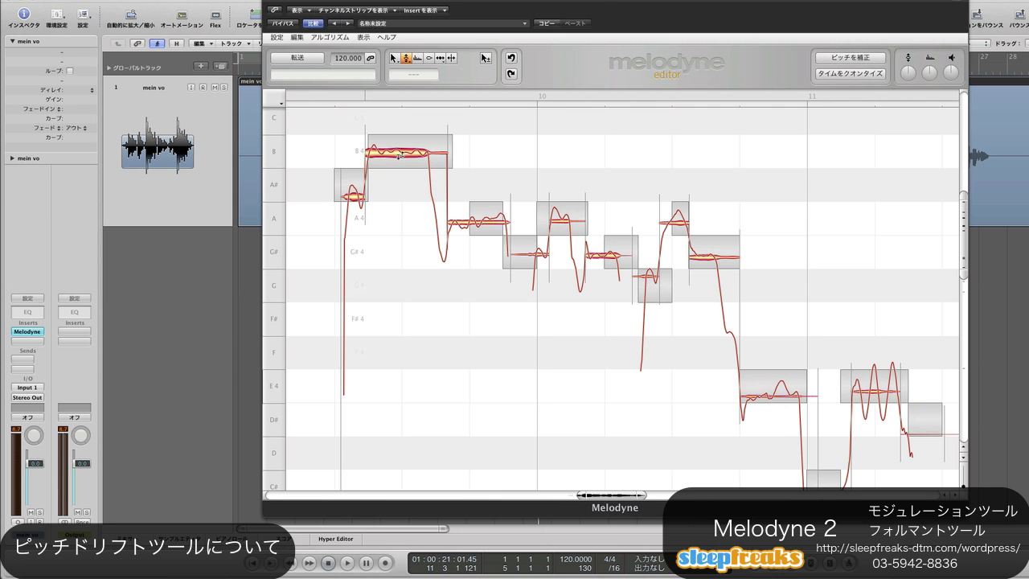
drag(406, 58, 407, 80)
click(382, 150)
mouse_move(395, 131)
mouse_down()
mouse_move(401, 209)
mouse_move(420, 55)
mouse_move(420, 271)
mouse_move(426, 23)
mouse_move(416, 230)
mouse_up()
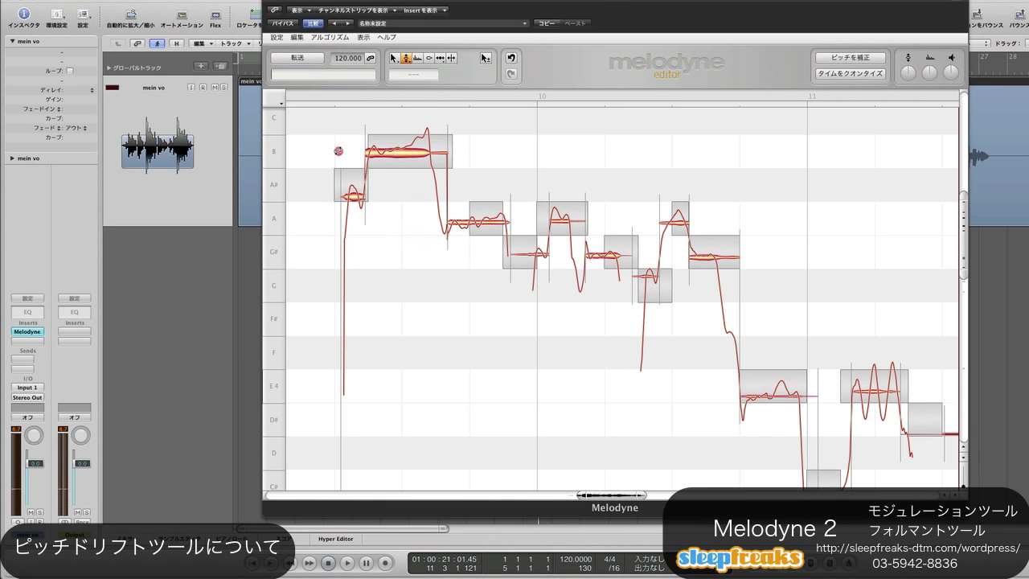
Play back the phrase with the altered pitch drift, and undo the last drift change
click(338, 150)
click(335, 153)
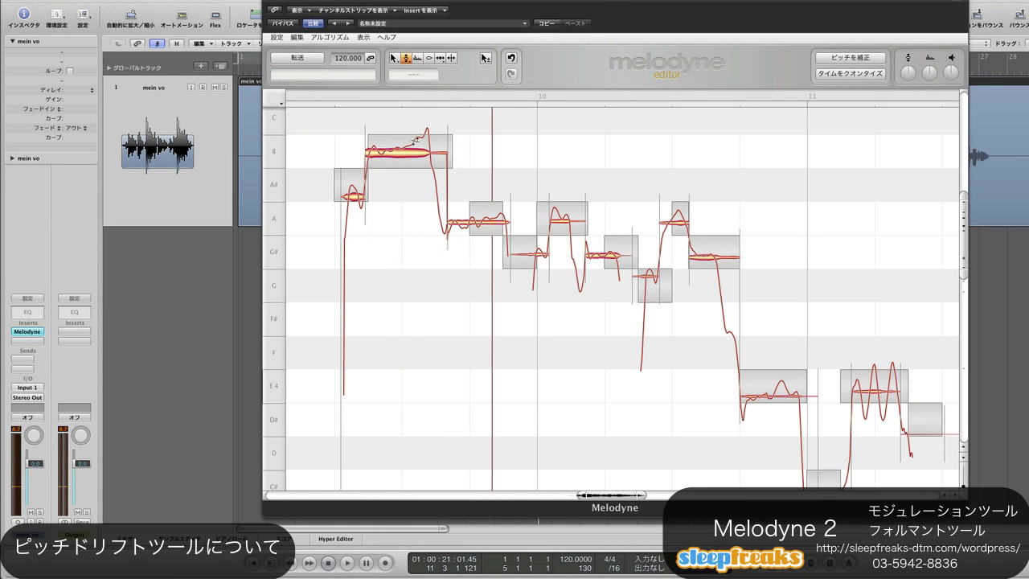
key(super+z)
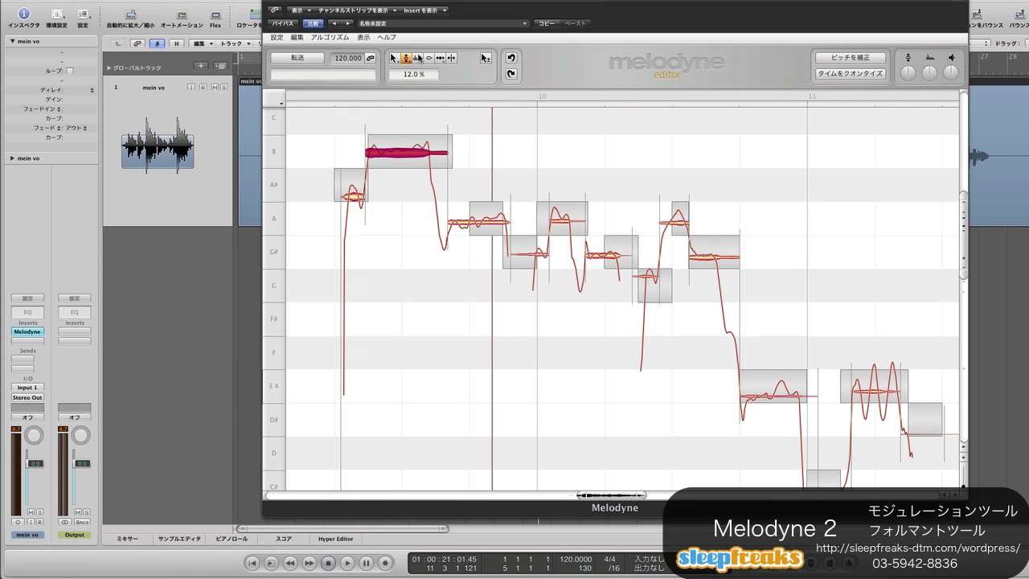
Raise the long B note's formants by about 340 ct with the Formant tool
click(418, 57)
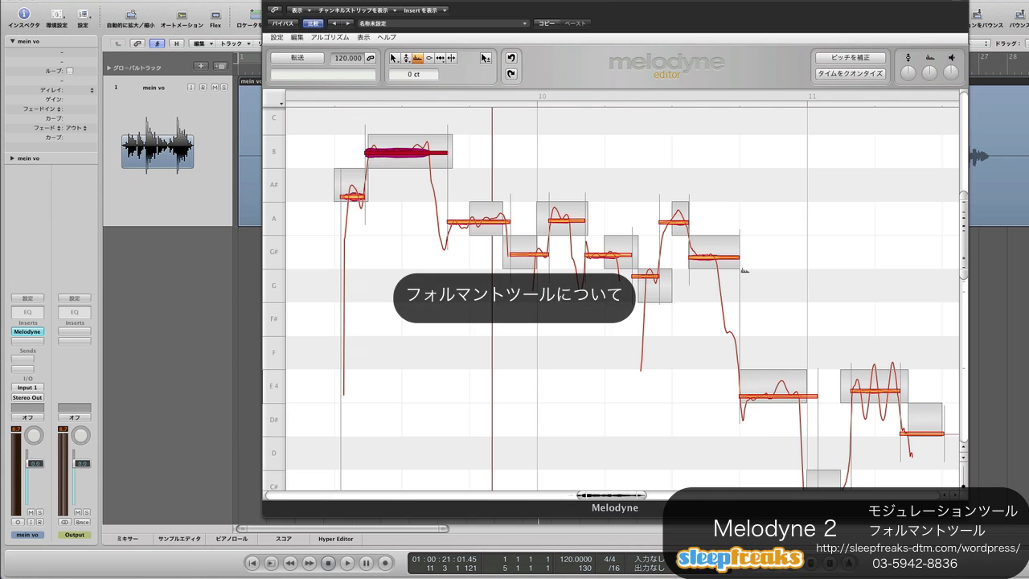
scroll(800, 275, up, 1)
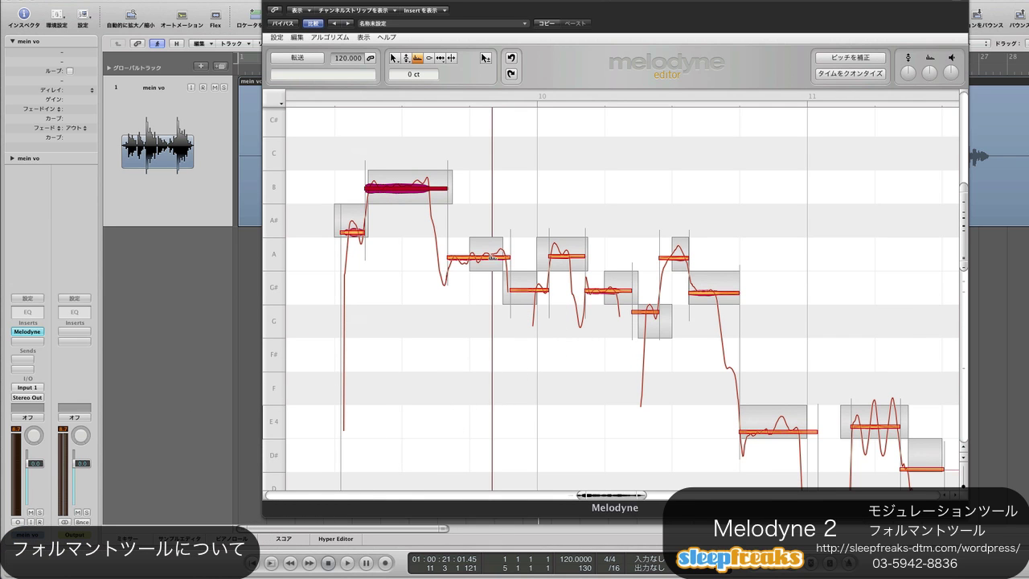
click(409, 247)
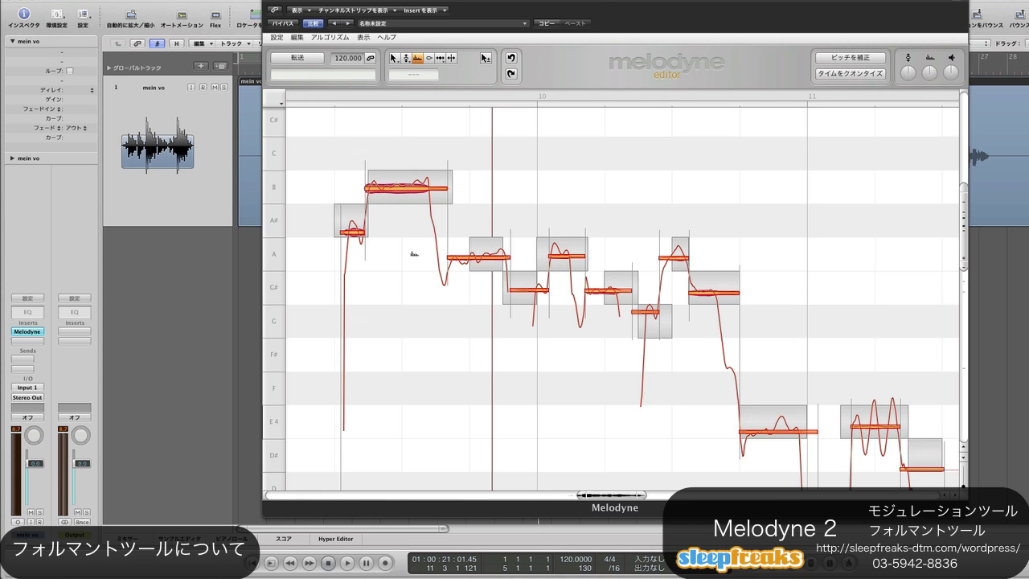
scroll(414, 164, up, 2)
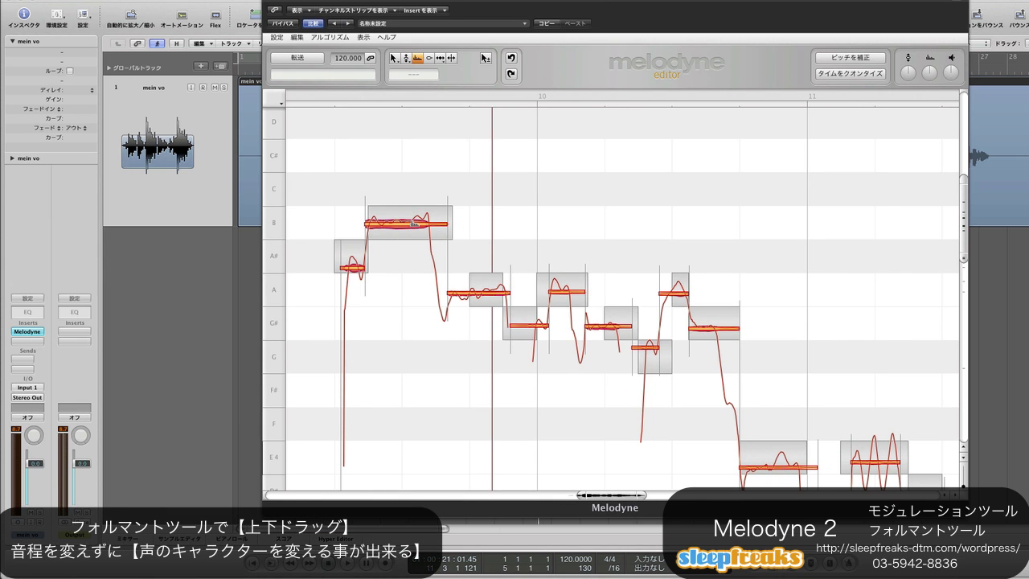
drag(414, 223, 415, 110)
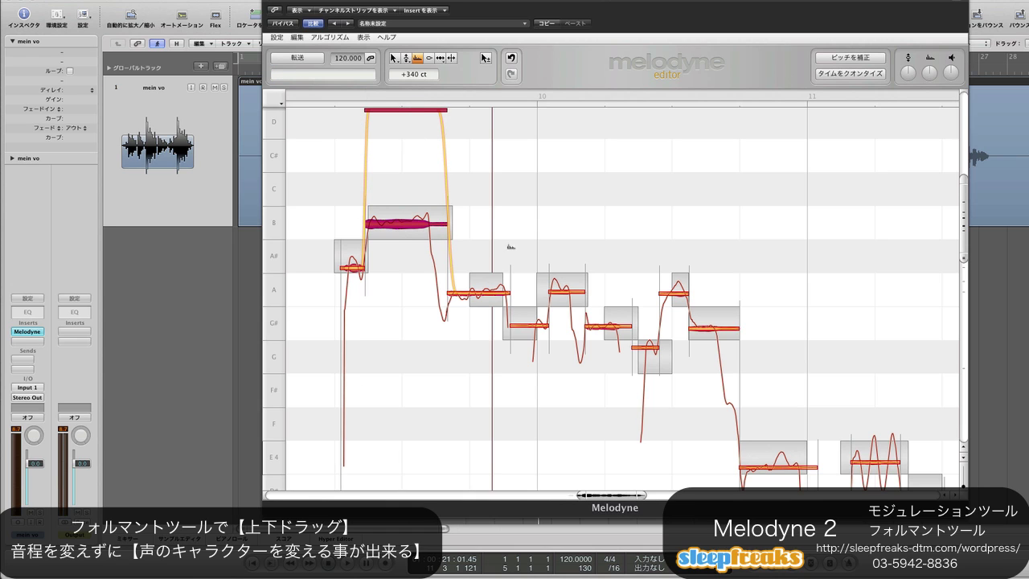
Select the seven notes following the long B note, raise their formants well above their pitches and play the phrase back
drag(510, 247, 730, 417)
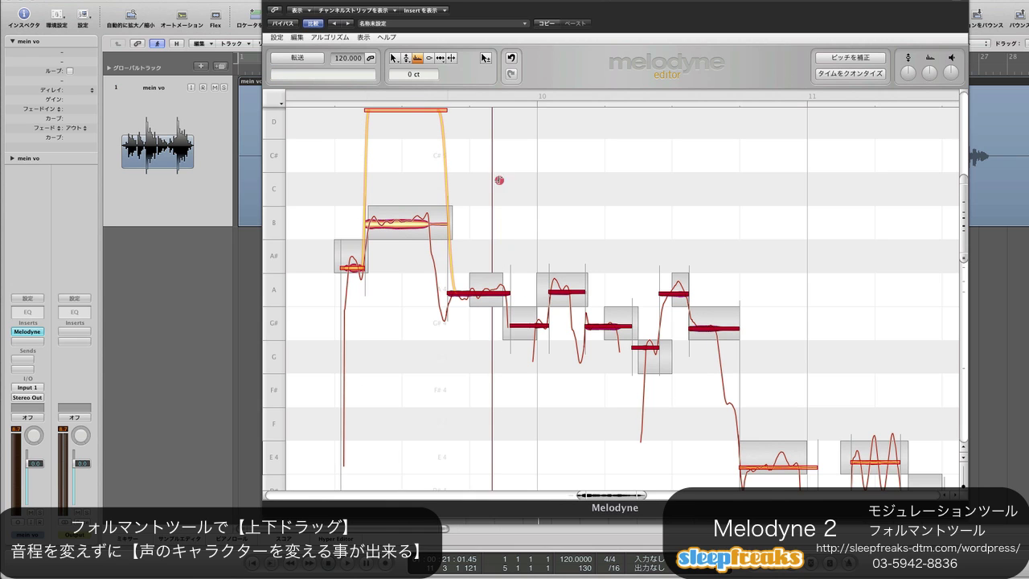
drag(481, 294, 481, 235)
double_click(326, 219)
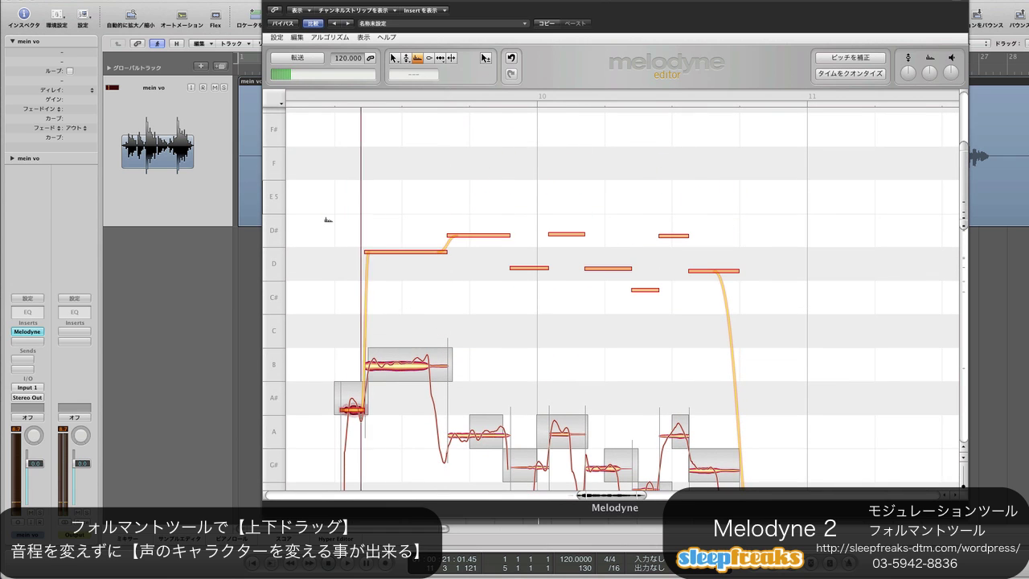
Undo the formant raises on the long B note and the notes following it
click(512, 58)
click(511, 58)
click(512, 58)
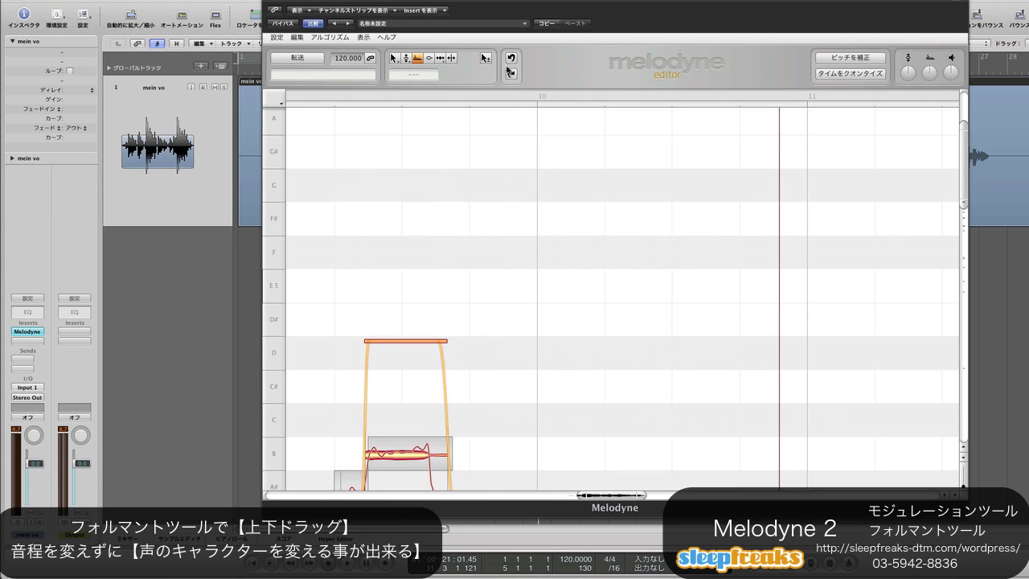
click(511, 74)
click(511, 58)
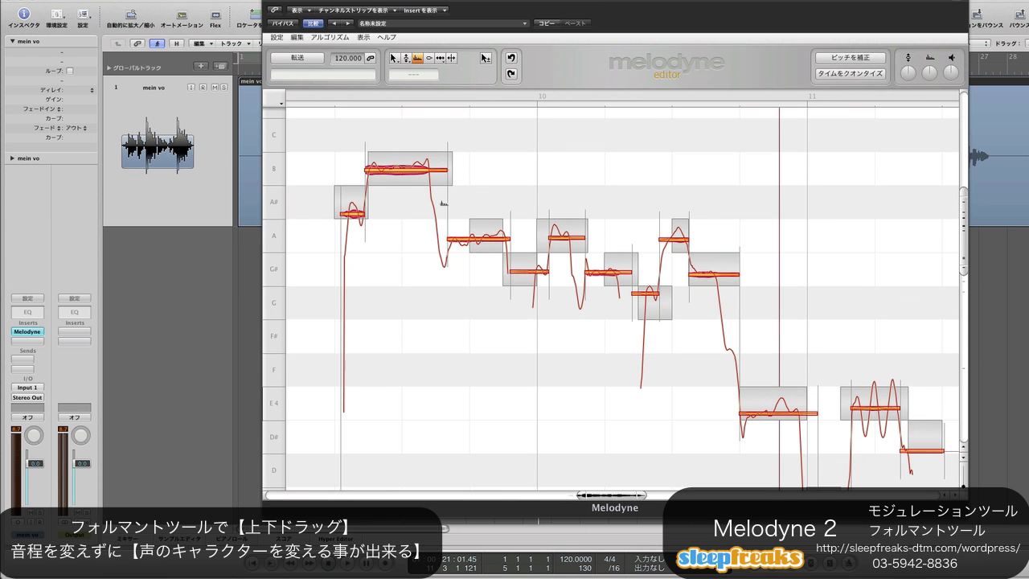
Select the notes from the long B note onward, lower their formants far below their pitches and play the phrase back
drag(373, 120, 704, 379)
drag(390, 170, 409, 492)
click(305, 250)
key(space)
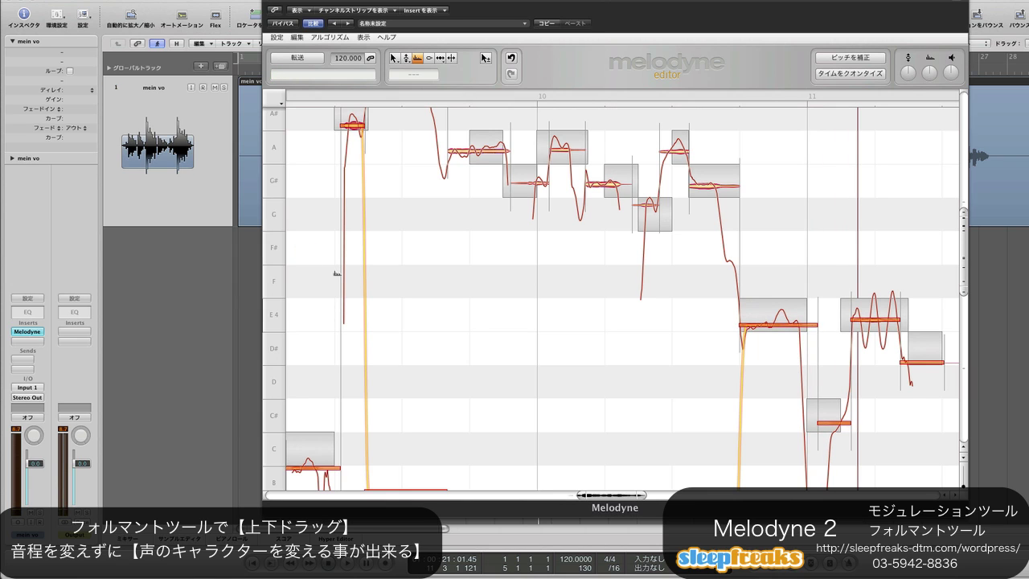
Undo the formant lowering on the phrase's notes
scroll(603, 347, up, 3)
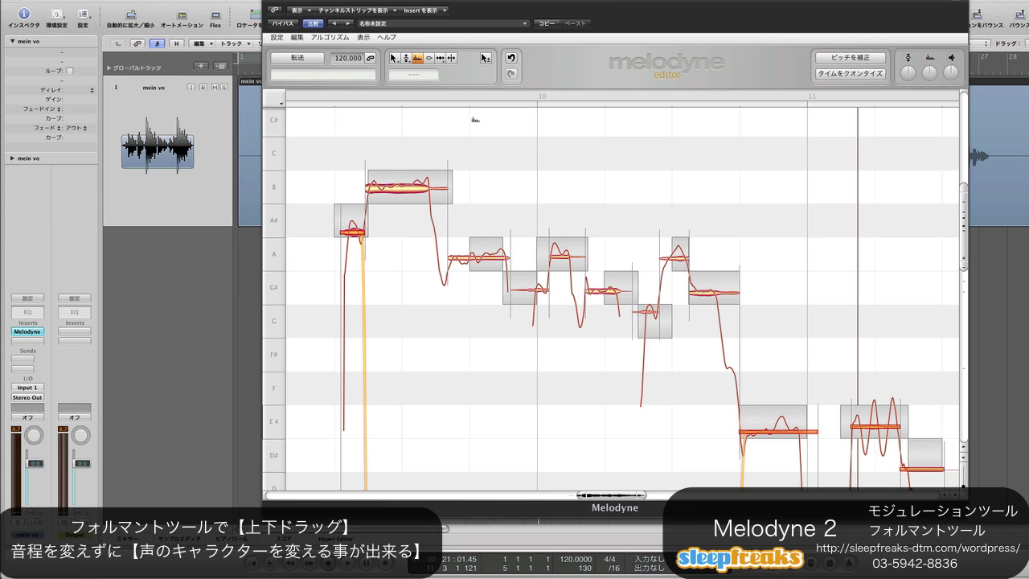
click(511, 58)
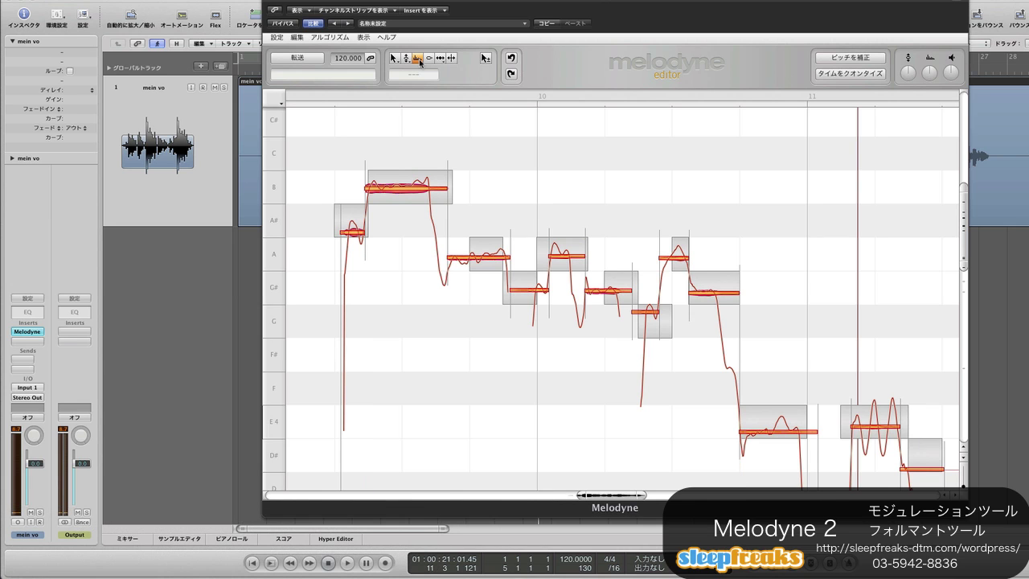